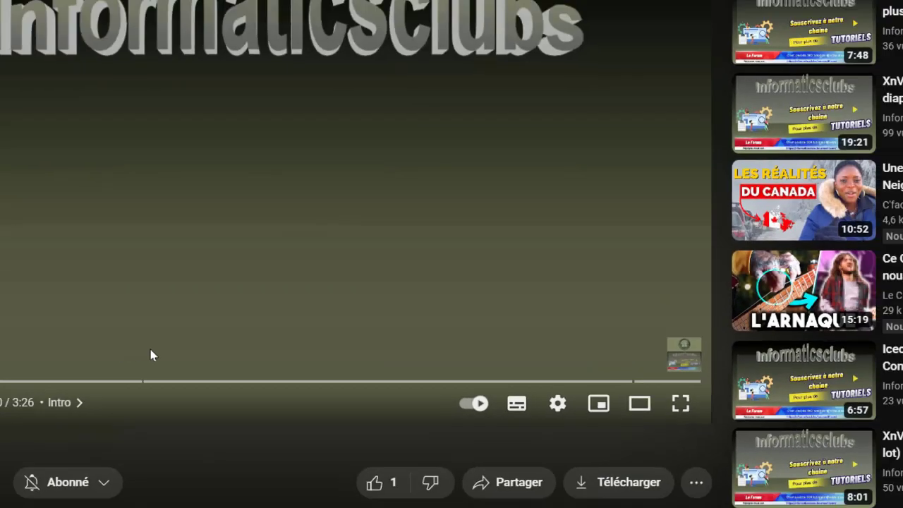
Expand the Importer Photos video's description, play its "Explication Texte à lire" chapter and pause playback.
scroll(248, 335, "down", 4)
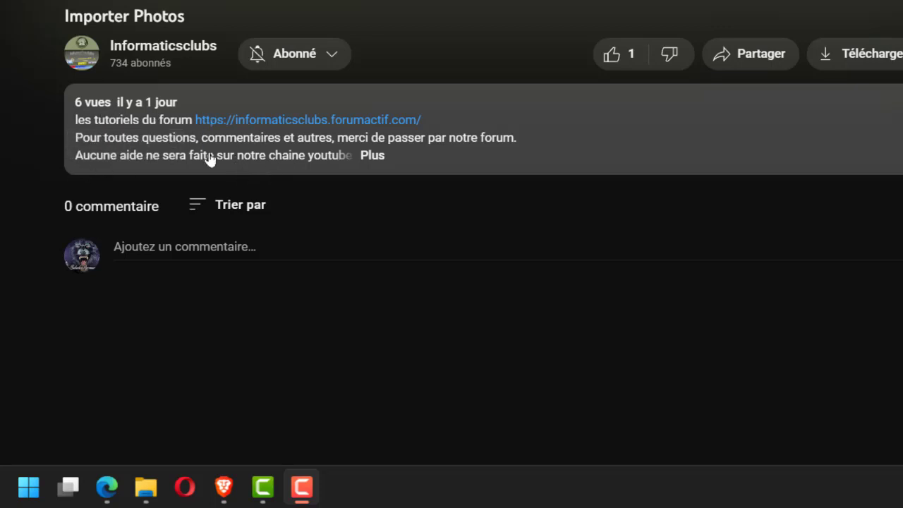
left_click(371, 158)
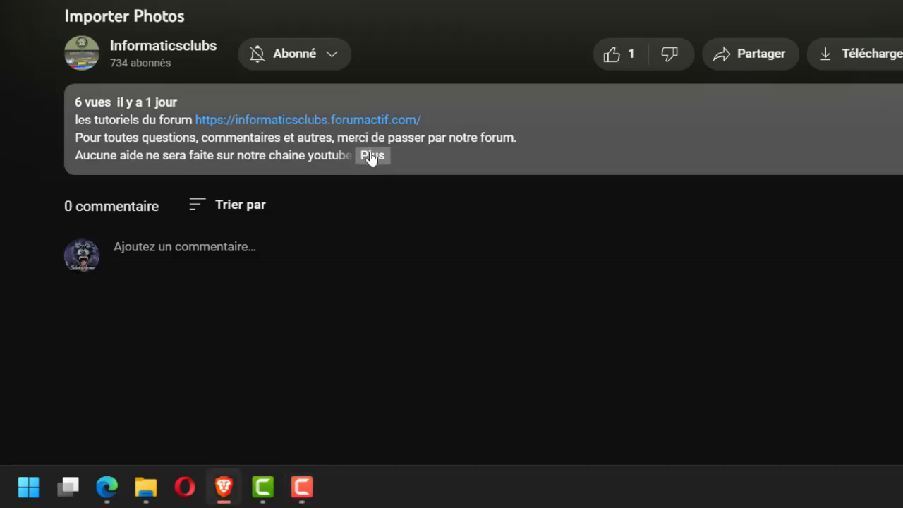
scroll(205, 226, "down", 3)
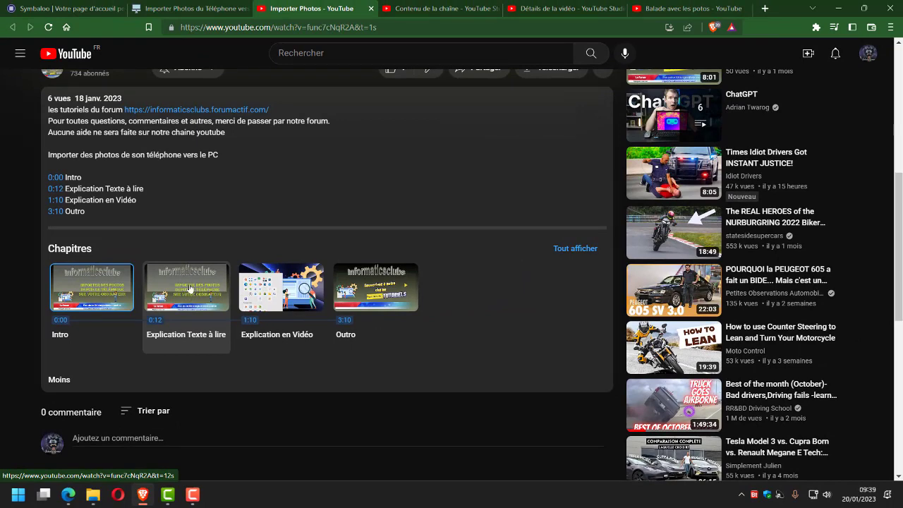
left_click(189, 288)
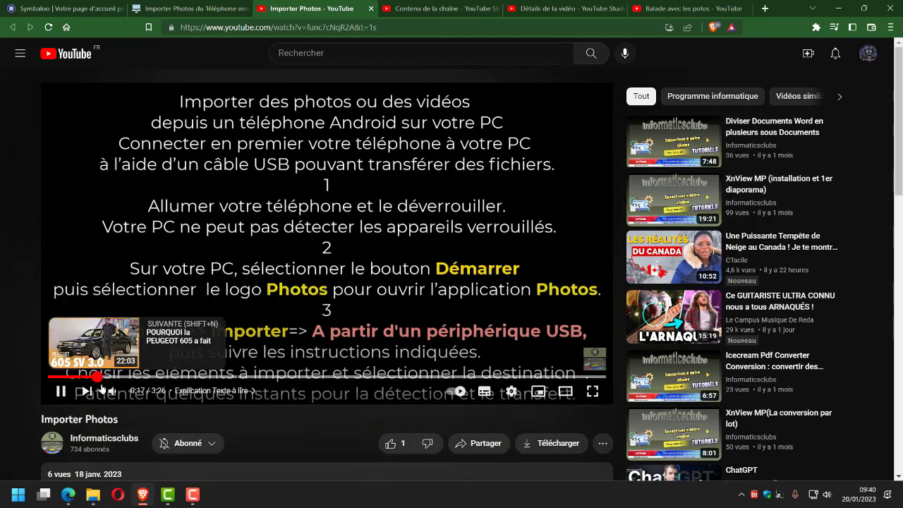
left_click(61, 392)
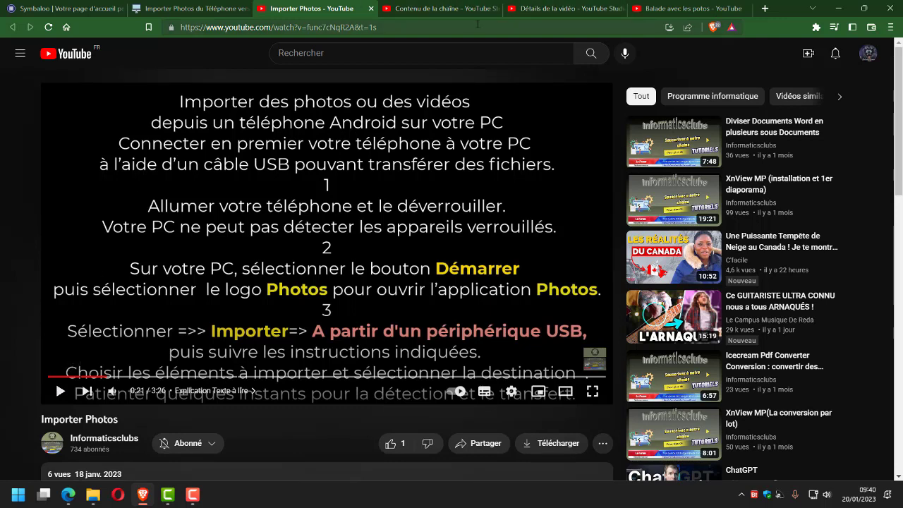
Open the details of the video "Westbike du 25/09/2022" from the channel content list in YouTube Studio.
left_click(540, 10)
left_click(448, 7)
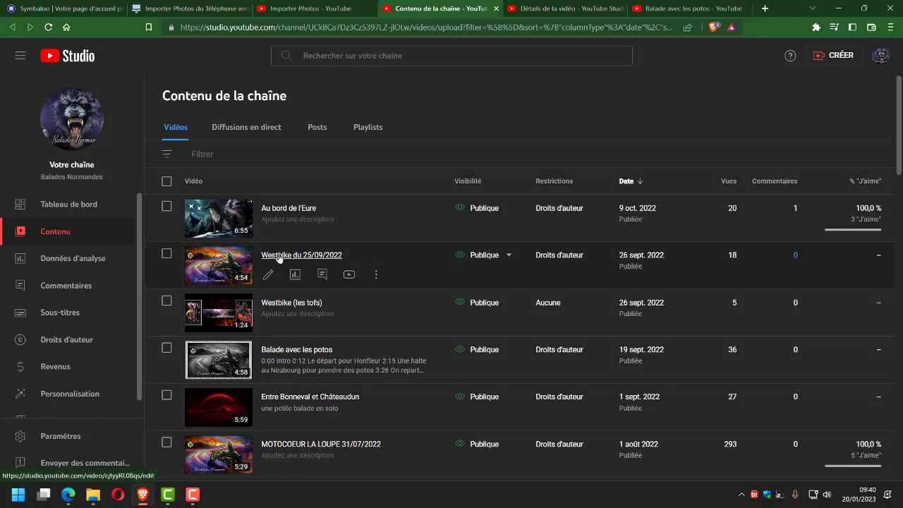
left_click(278, 256)
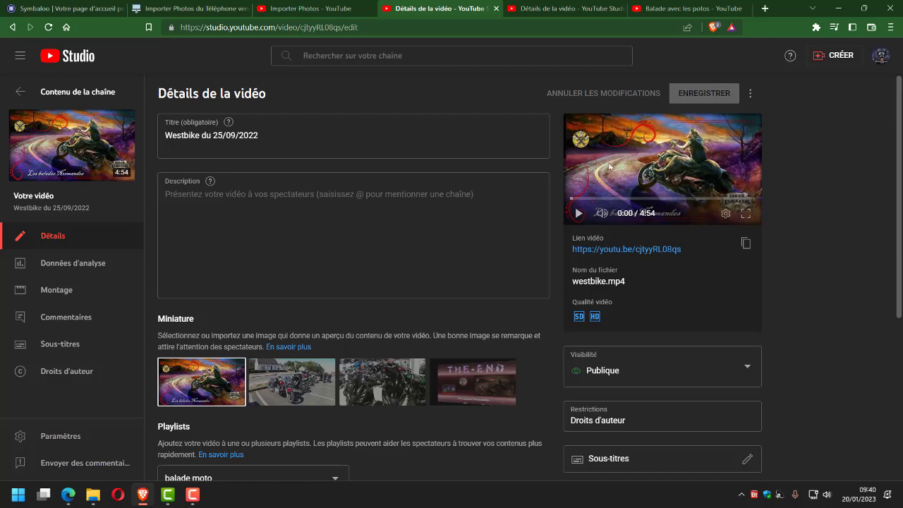
Open the Westbike video's watch page in a separate tab and pause it at 0:00.
middle_click(598, 250)
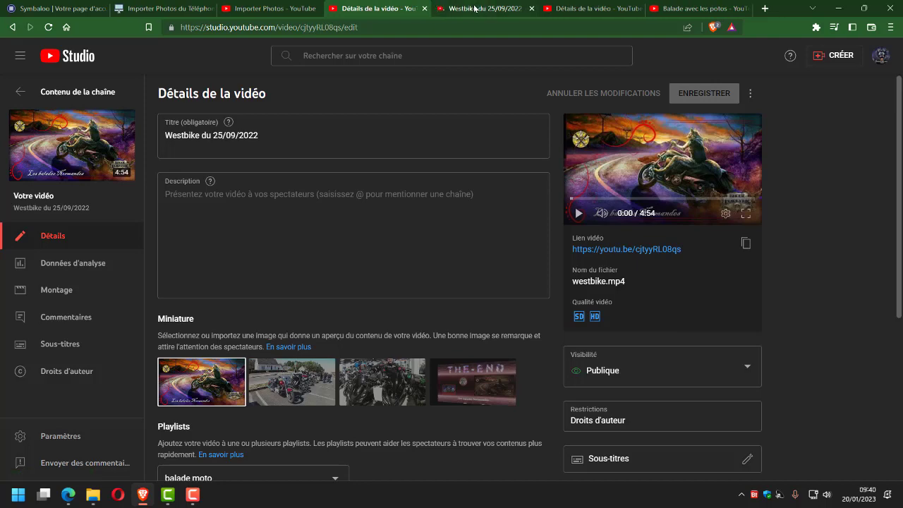
left_click(474, 9)
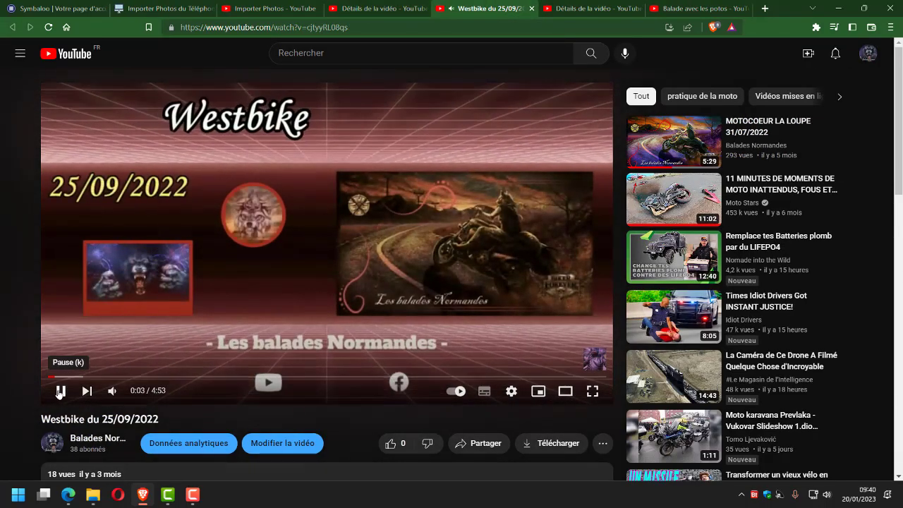
left_click(60, 392)
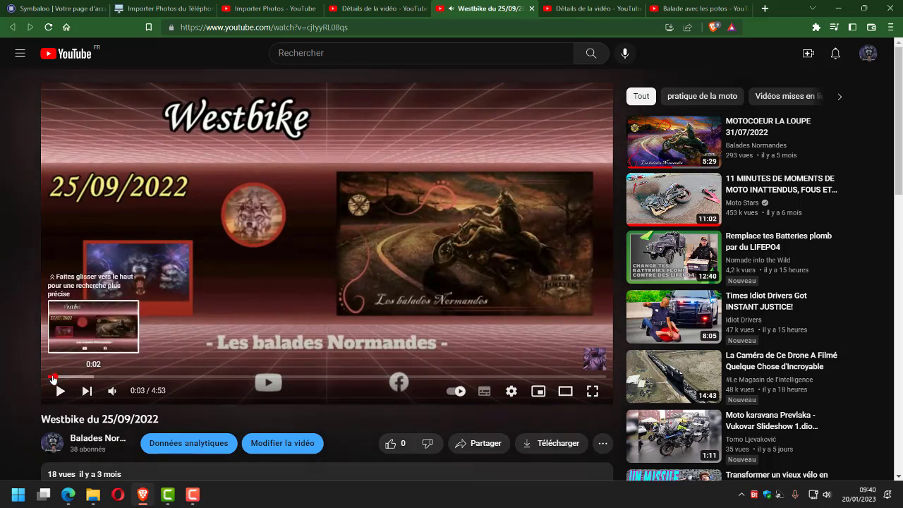
left_click(47, 378)
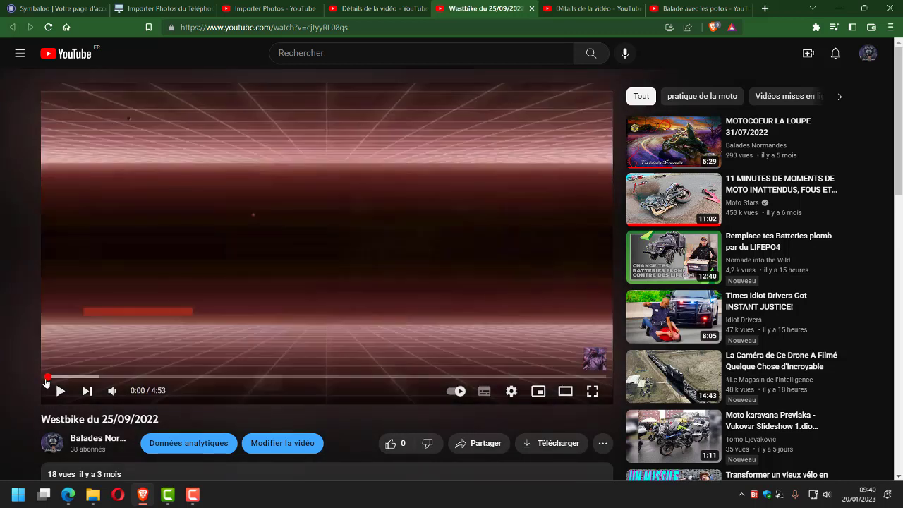
Enter the first chapter line "0:00 Introduction" in the Westbike video's description.
left_click(368, 10)
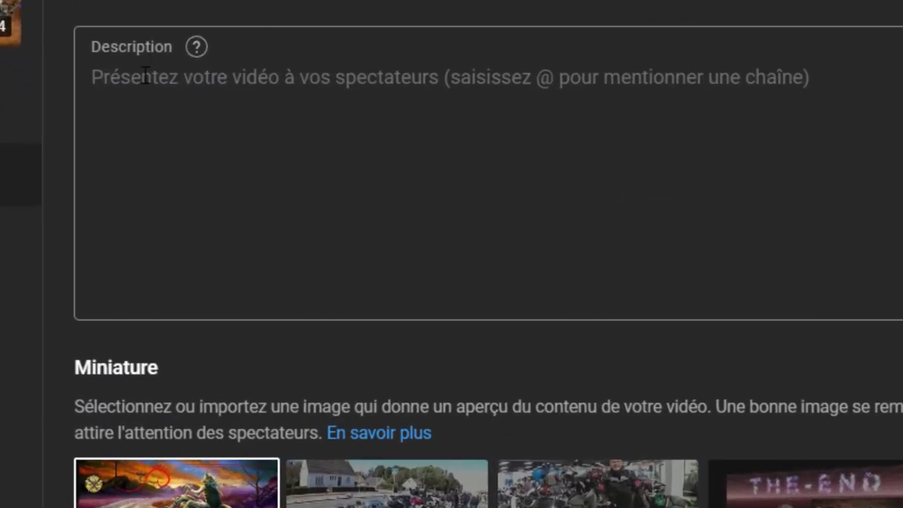
left_click(145, 75)
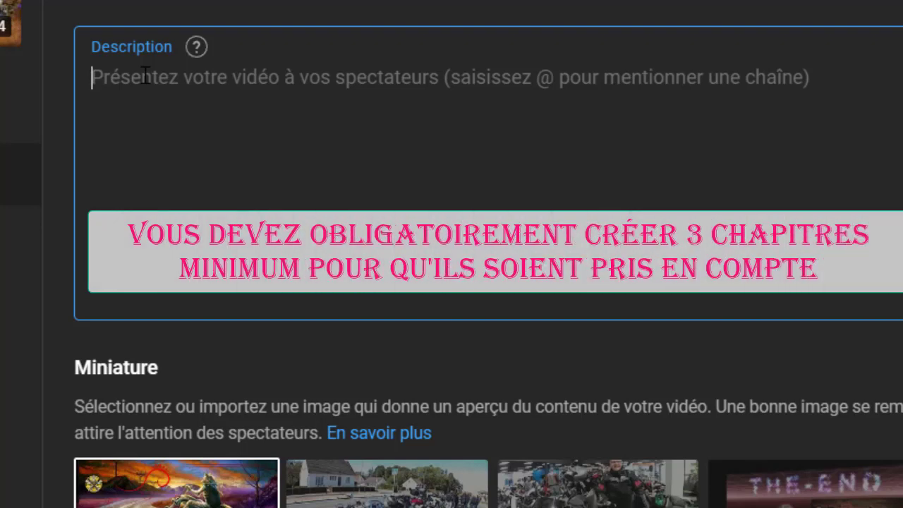
type("0")
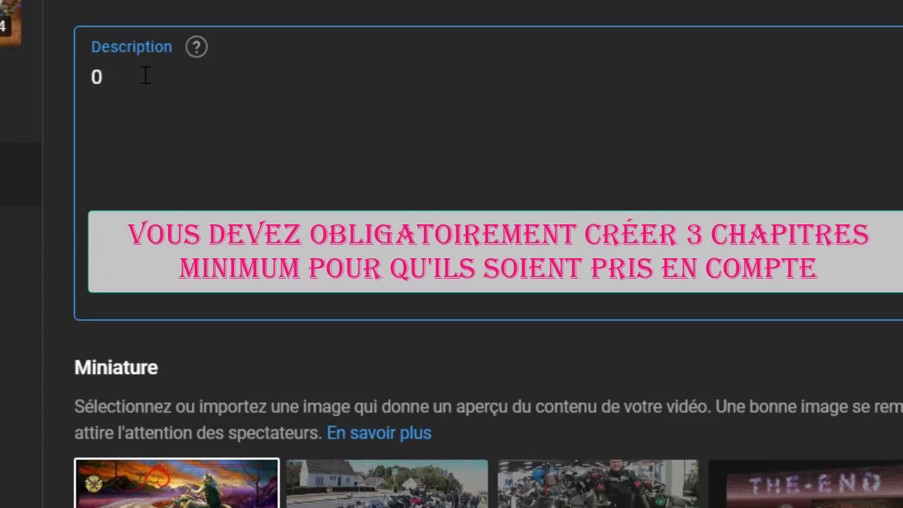
type(":00 Introduct")
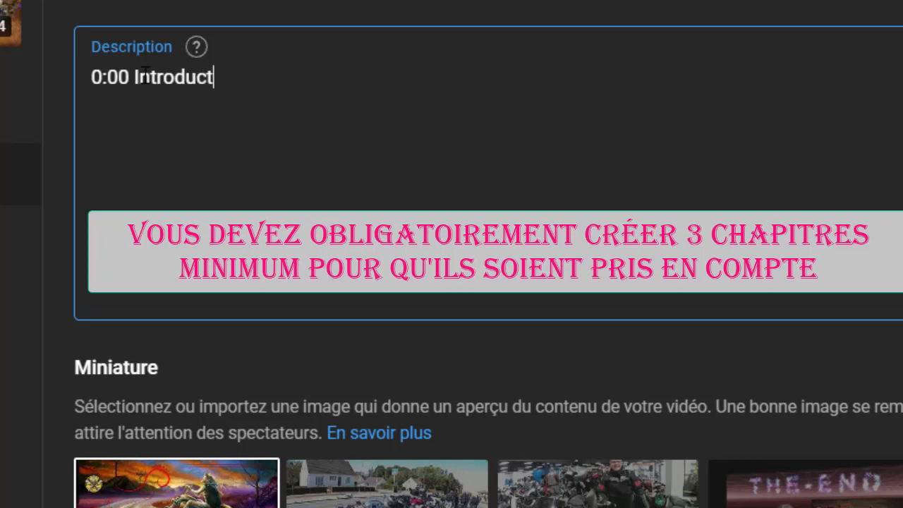
type("ion")
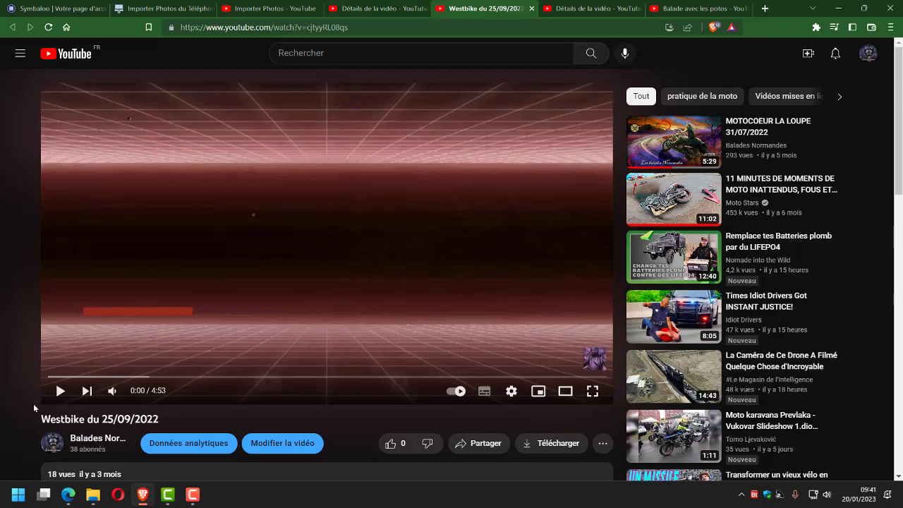
Play the Westbike video past its intro and pause at 0:13, where the parked motorcycles appear.
left_click(61, 378)
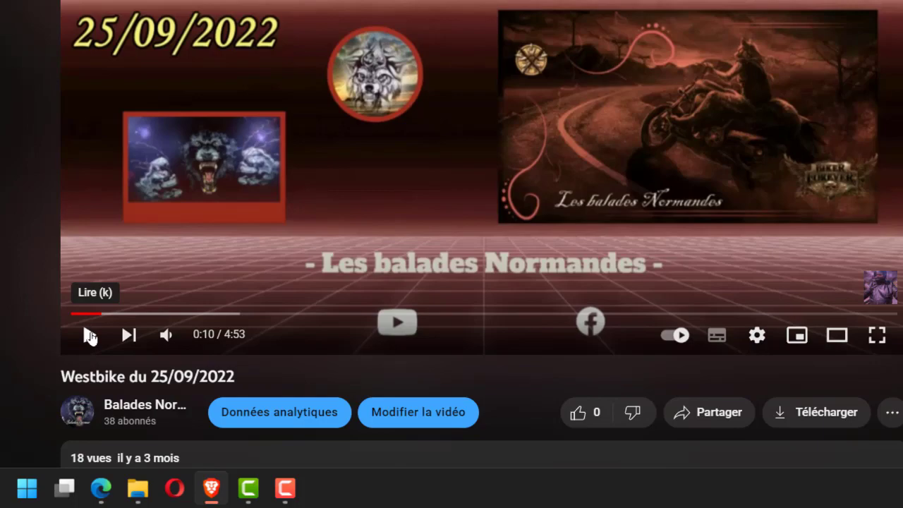
left_click(90, 336)
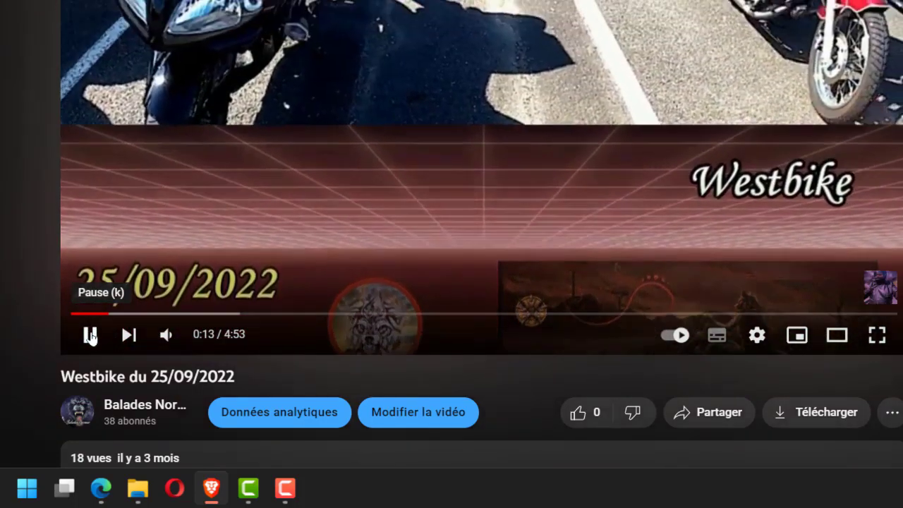
left_click(90, 337)
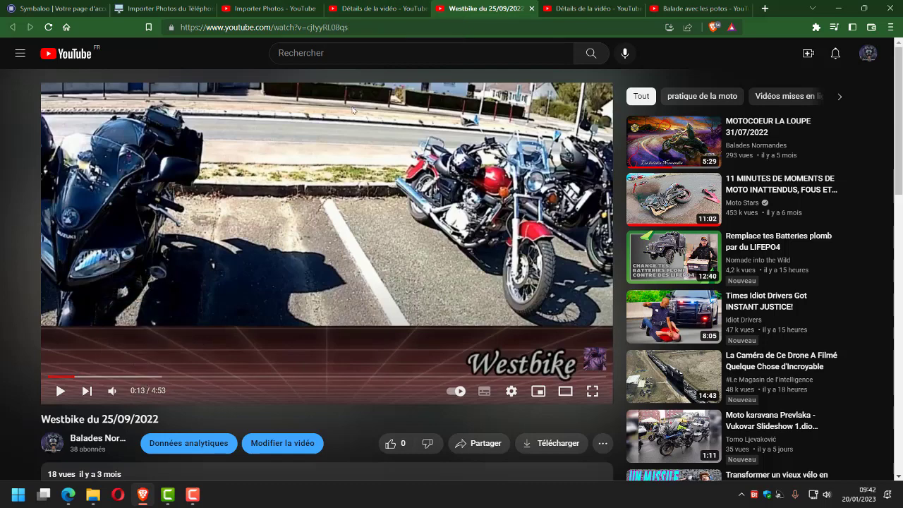
Add the second chapter line "0:13 Présentation des motos" to the Westbike video's description.
left_click(397, 6)
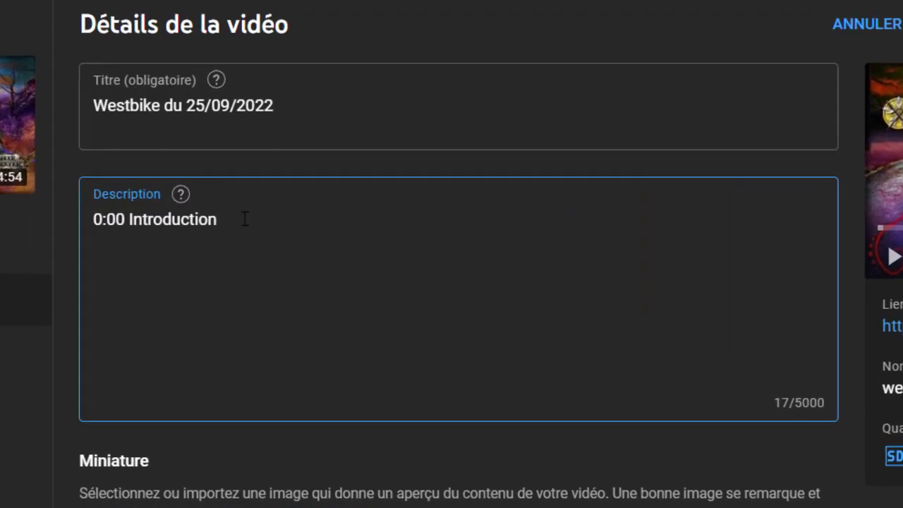
key("Return")
type("0:13")
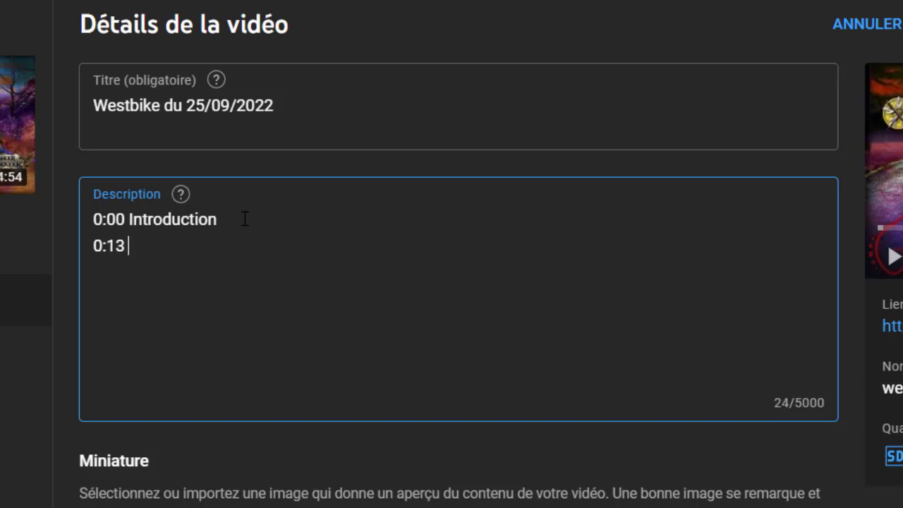
type(" Prés")
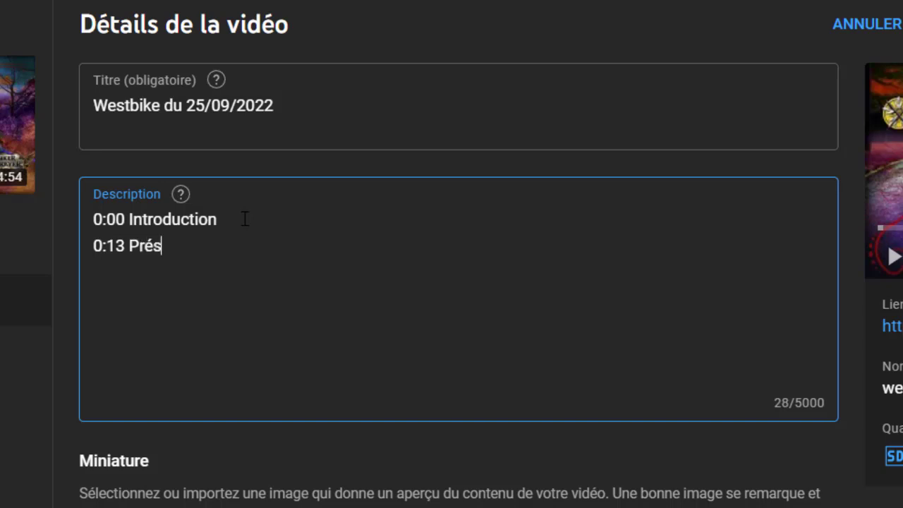
type("entat")
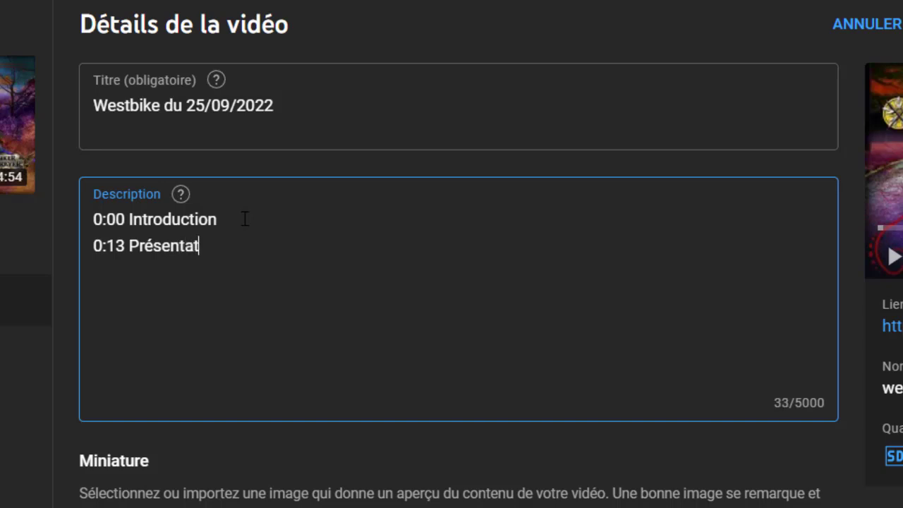
type("ion des moto")
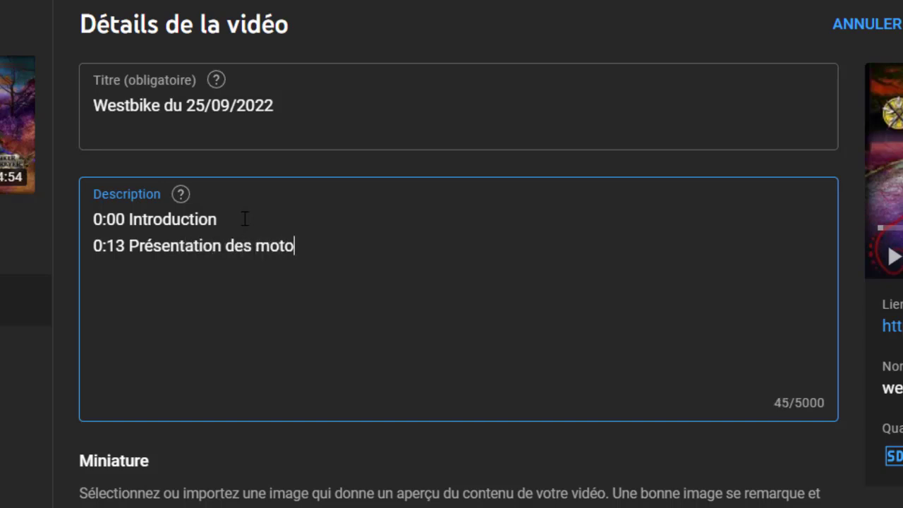
type("s")
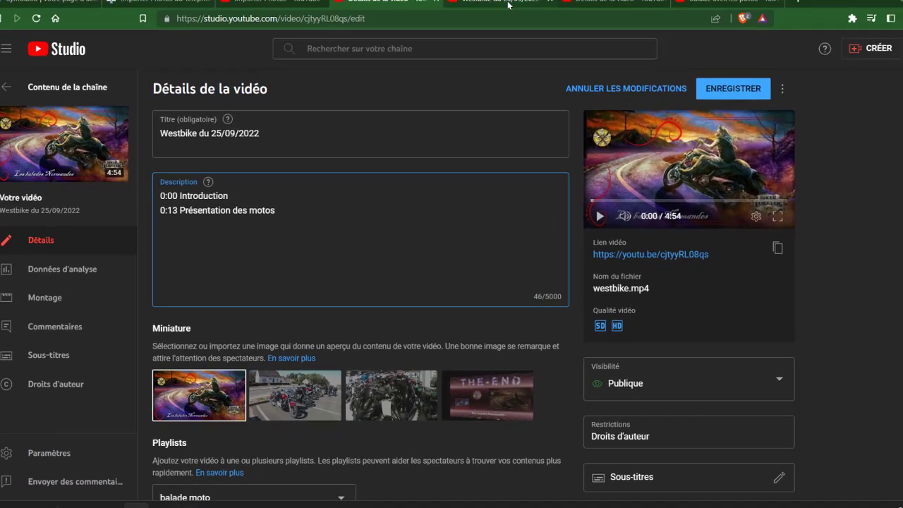
Seek through the Westbike video to locate the ride's departure and pause playback at 0:23.
left_click(471, 9)
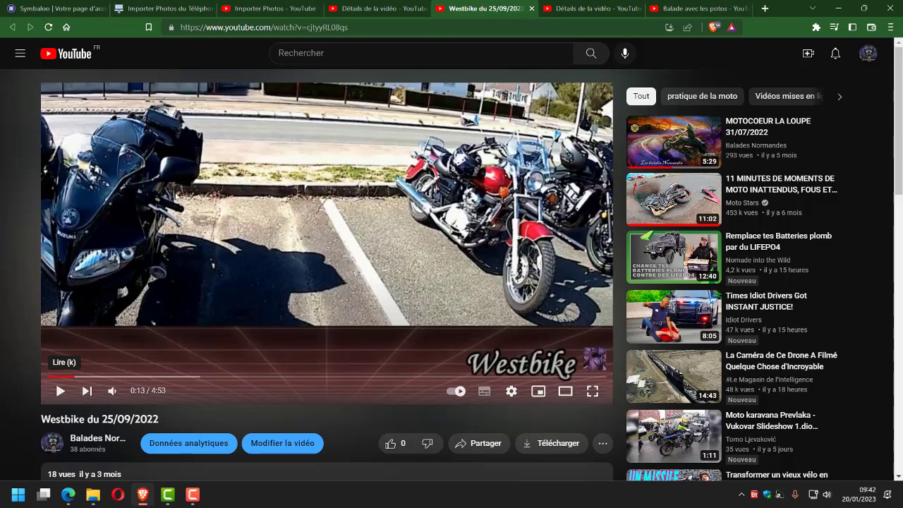
left_click(110, 377)
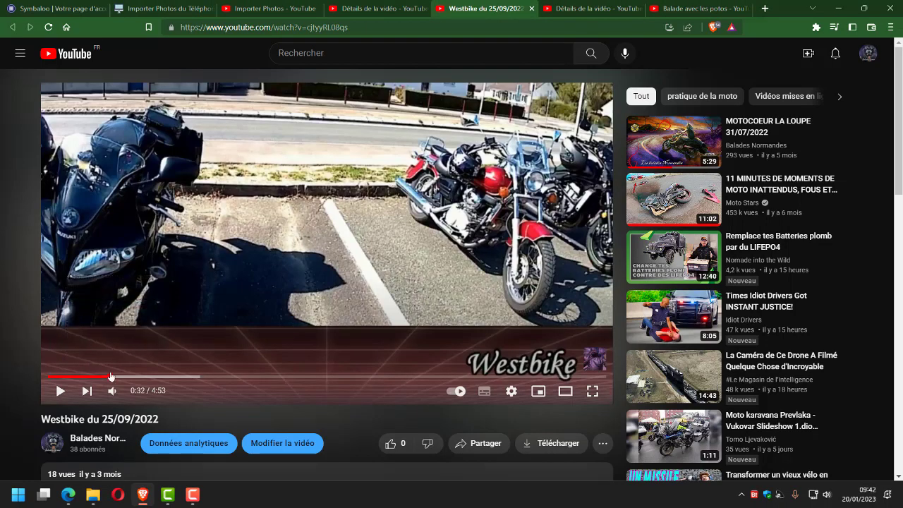
key("Left")
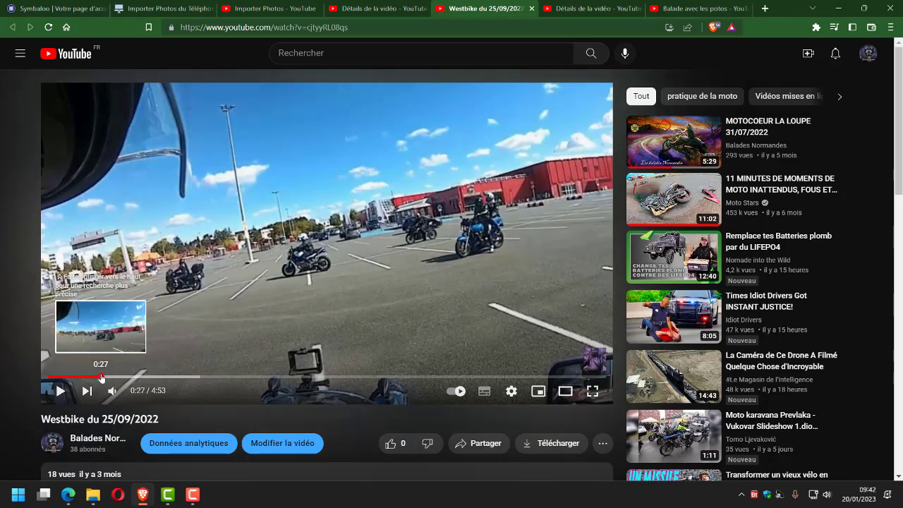
left_click(95, 377)
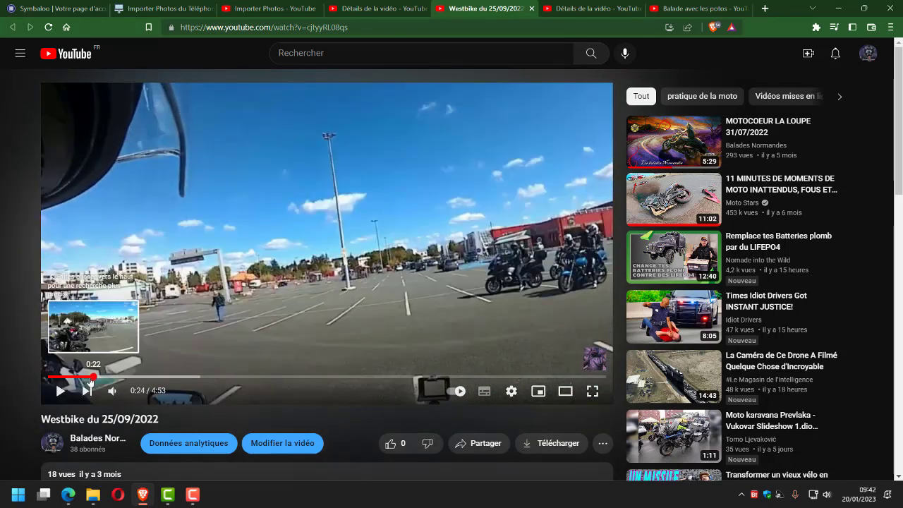
left_click(90, 378)
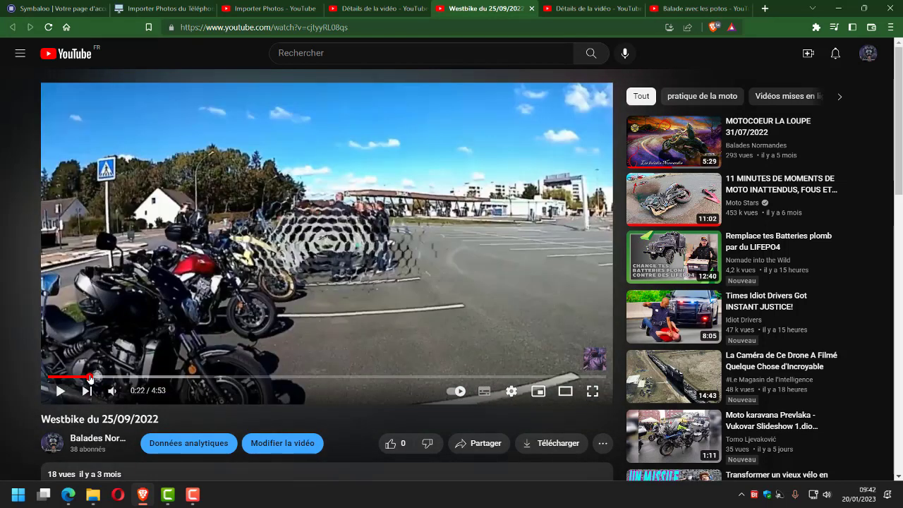
left_click(61, 390)
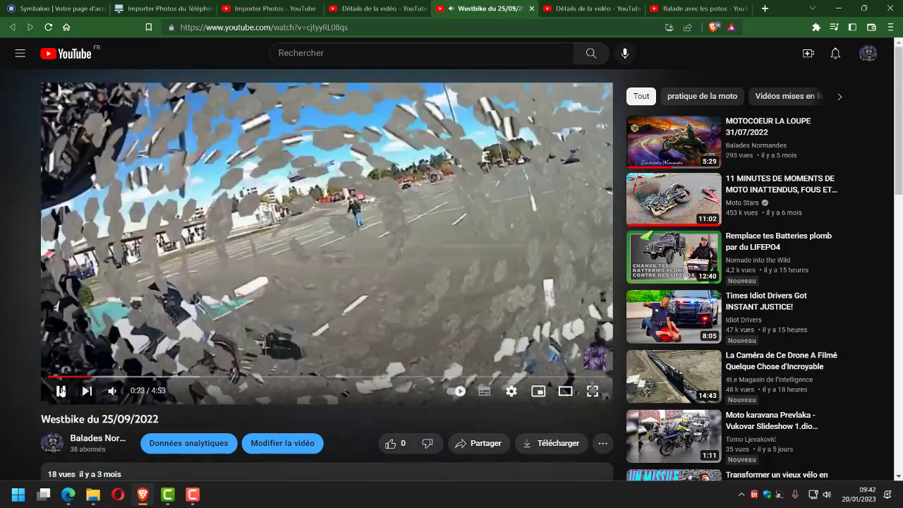
left_click(60, 391)
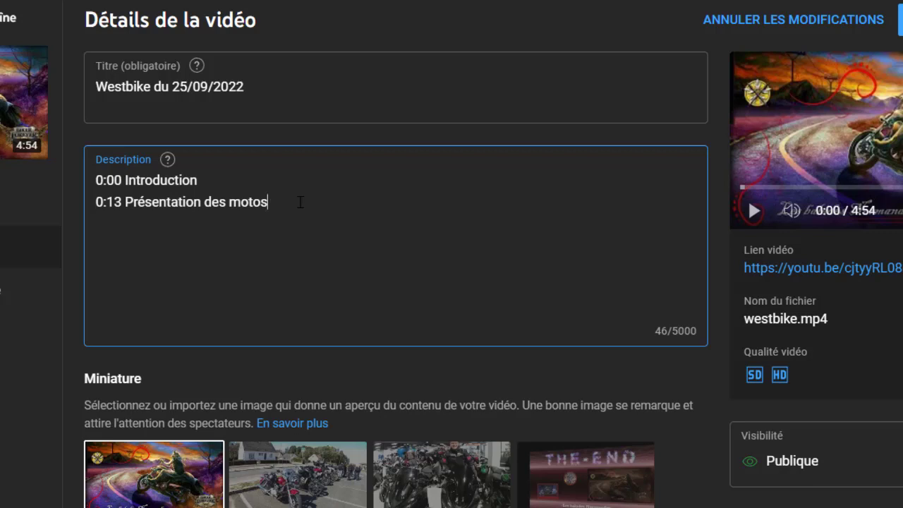
Add the third chapter line "0:23 Départ de la balade" to the Westbike video's description.
type("0:23 Départ ")
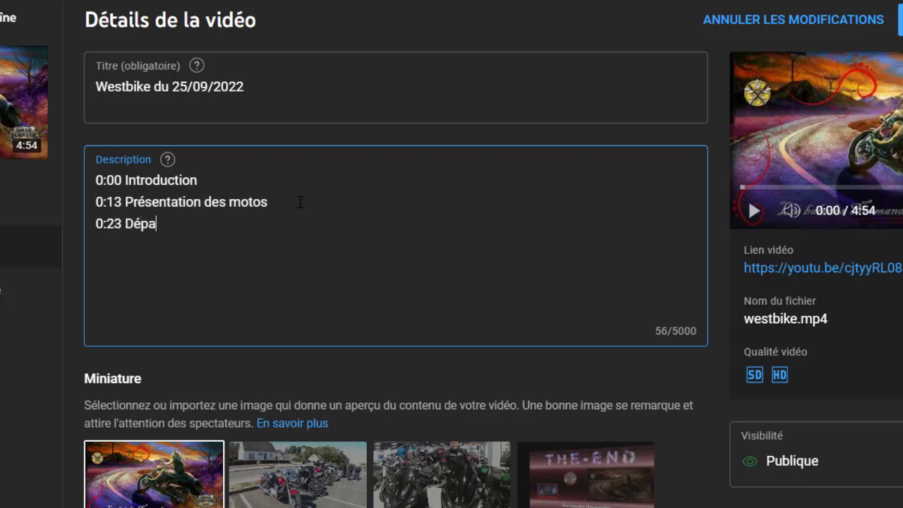
type("de la balade")
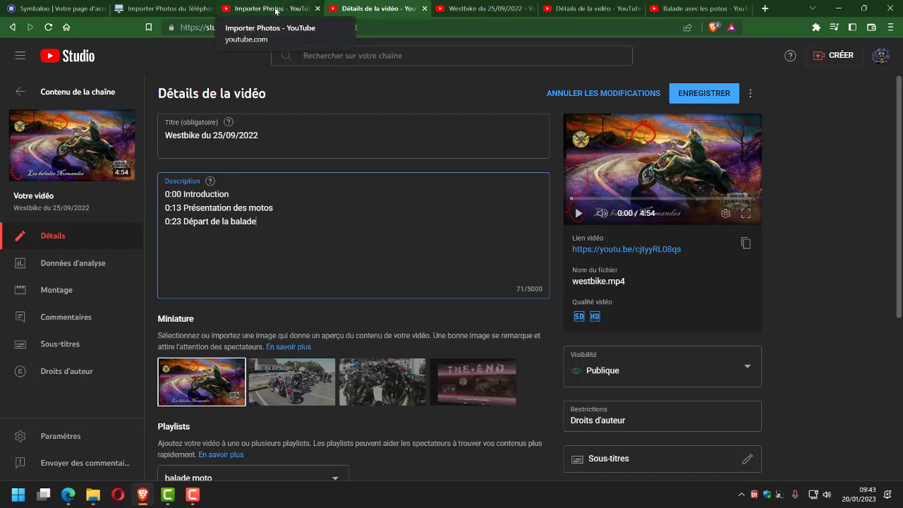
Seek through the Westbike video to the arrival at the shop, pause at 1:37, and add the chapter line "1:37 Arrivée au magasin" to the description.
left_click(466, 8)
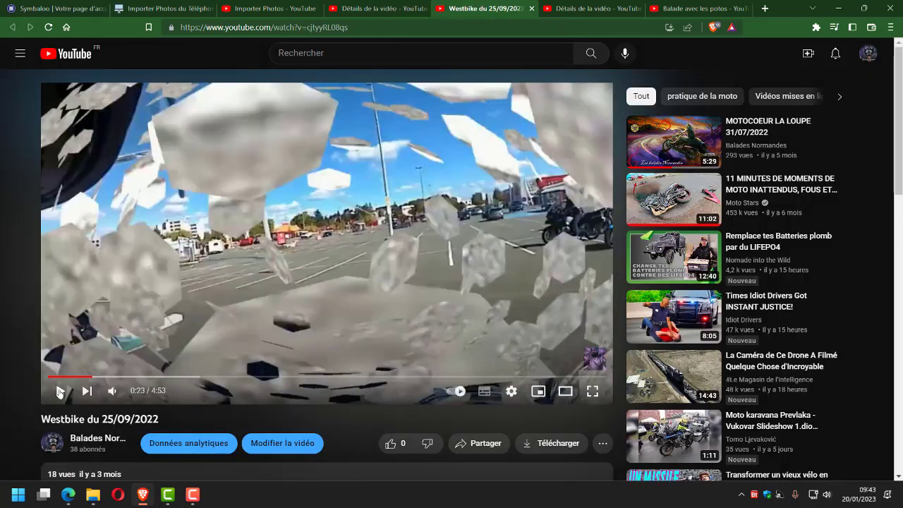
left_click(60, 391)
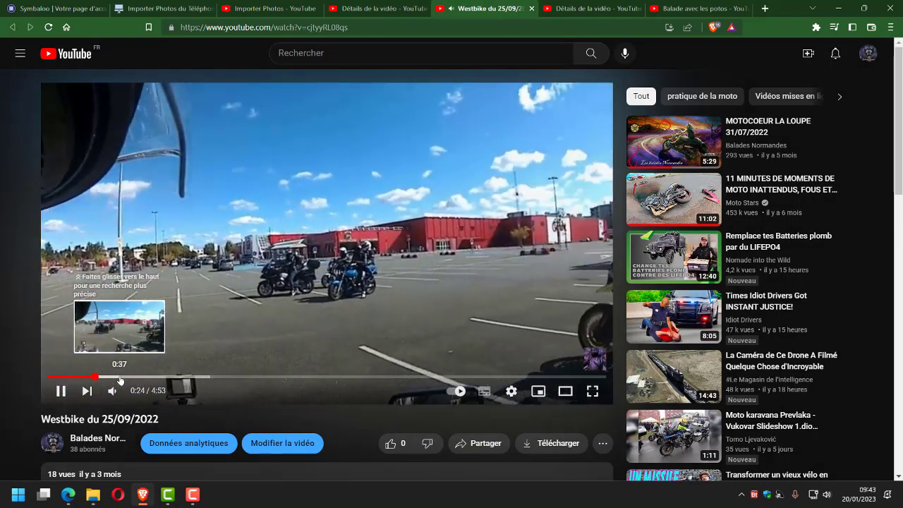
left_click(148, 377)
left_click_drag(148, 381, 198, 378)
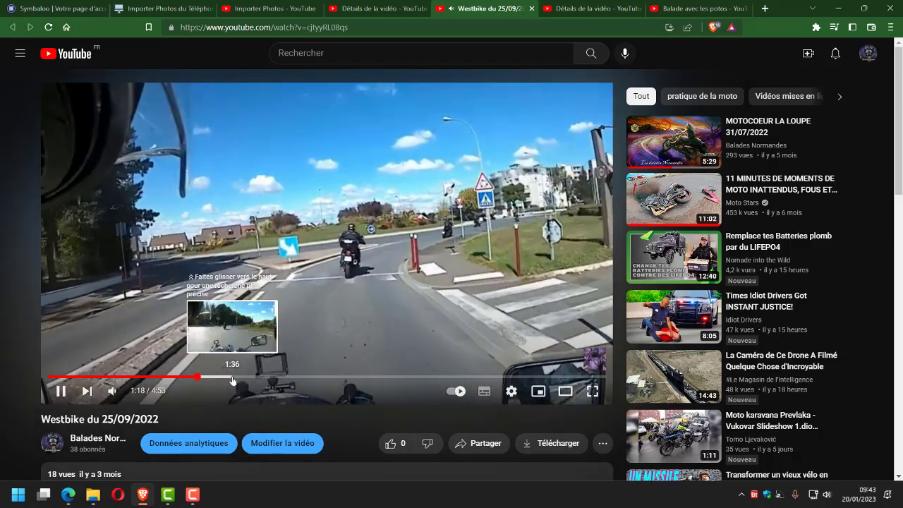
left_click(232, 379)
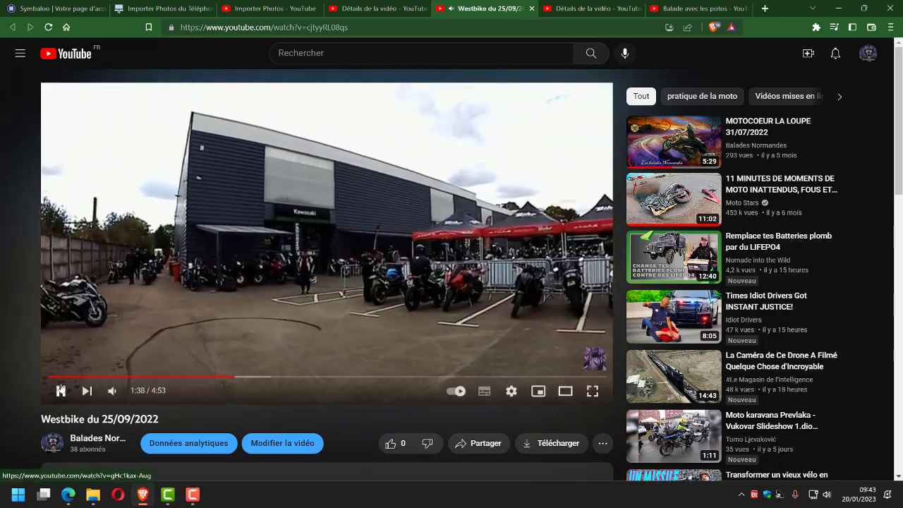
key("space")
left_click_drag(230, 378, 229, 380)
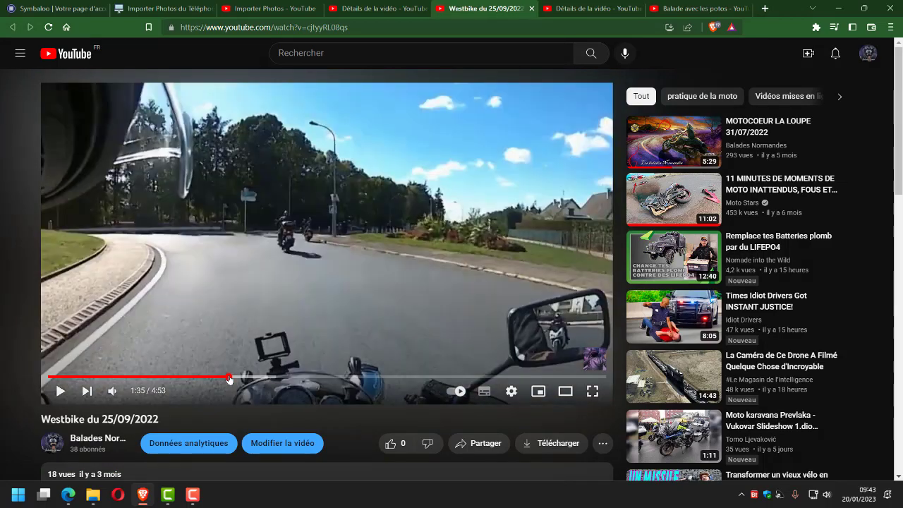
left_click(61, 391)
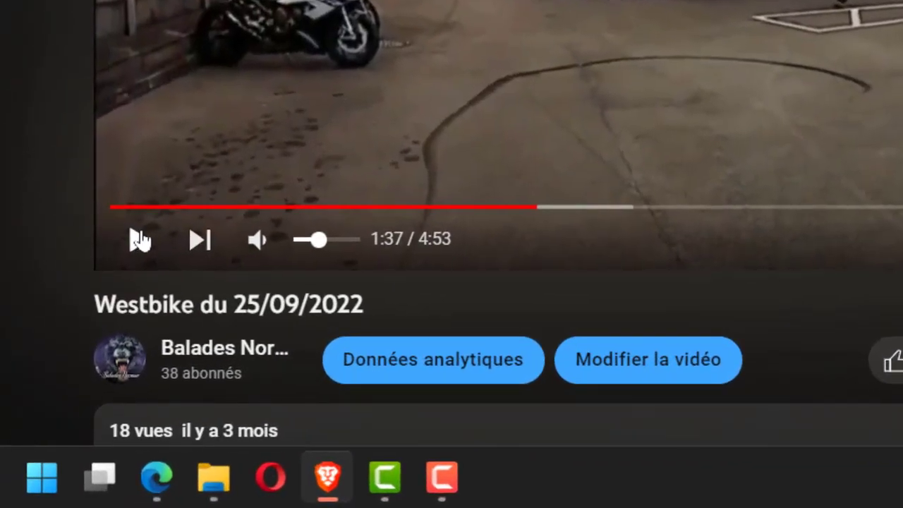
left_click(61, 388)
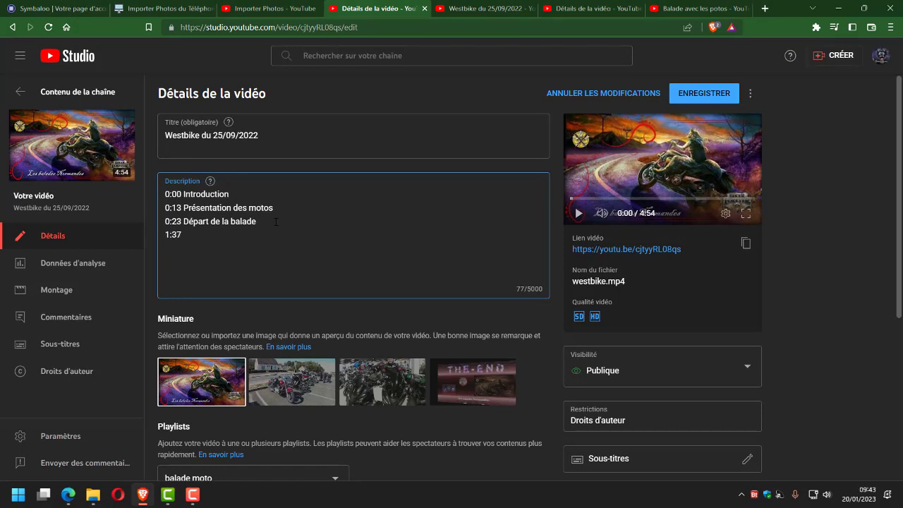
type("rrivée au magasin")
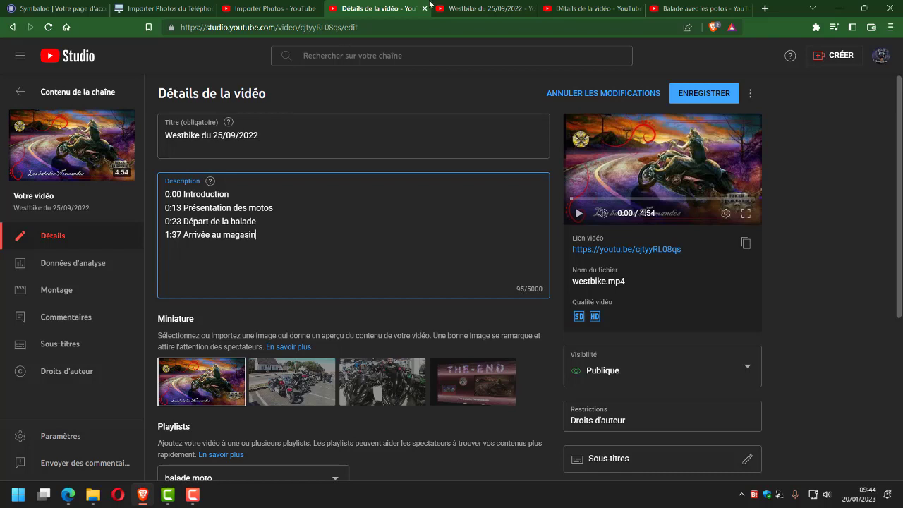
Seek through the Westbike video to where the return ride begins and pause playback at 2:53.
left_click(465, 9)
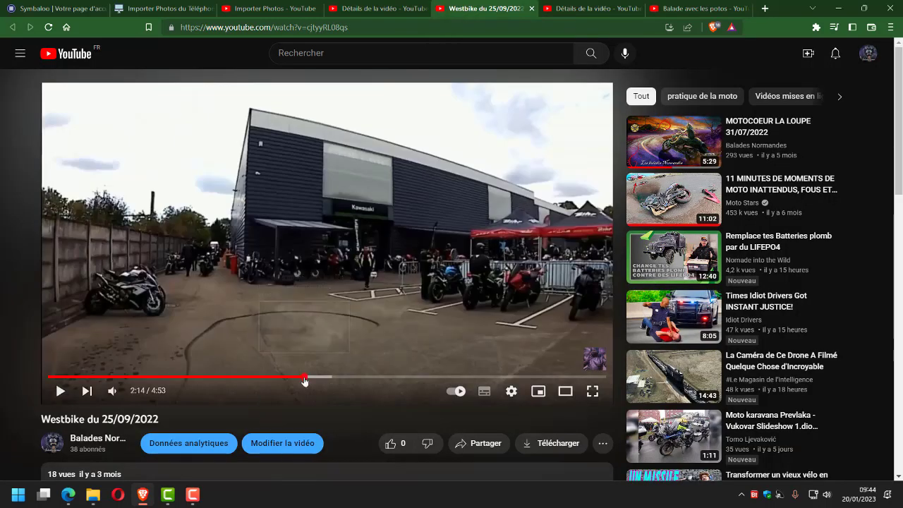
left_click_drag(291, 377, 369, 377)
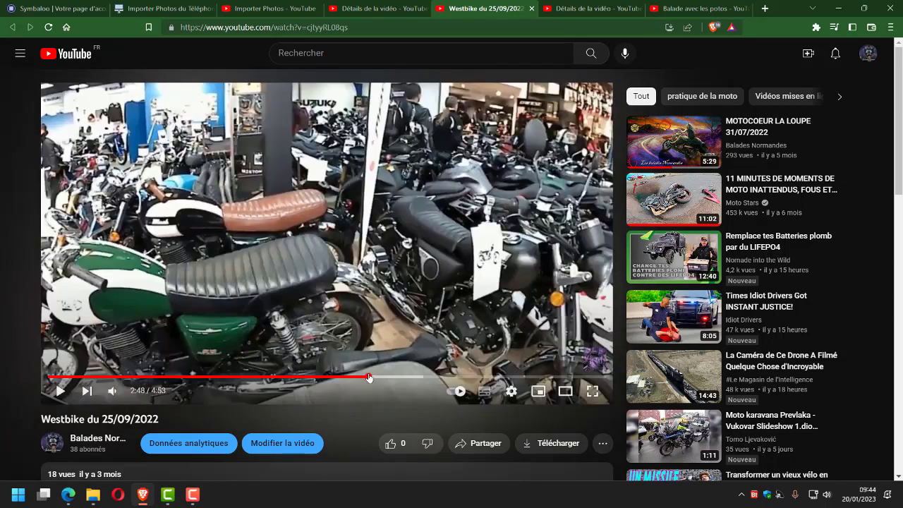
left_click(61, 391)
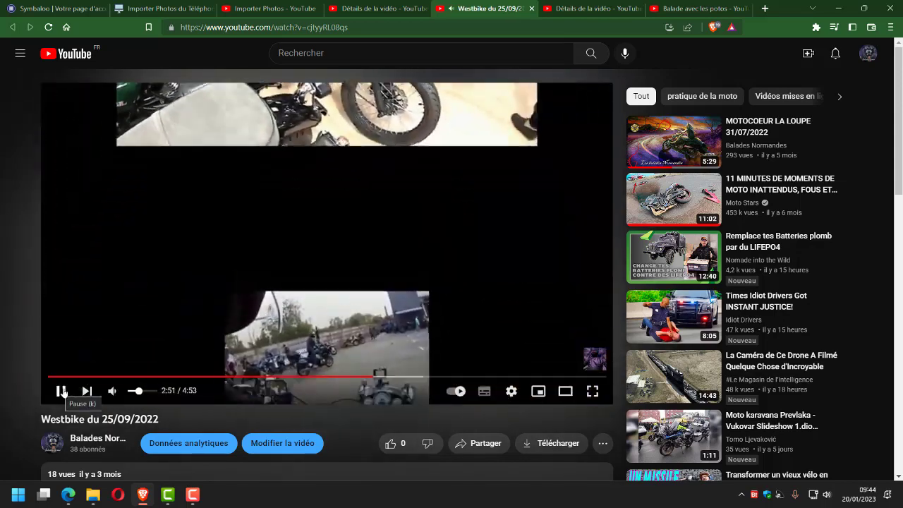
left_click(61, 392)
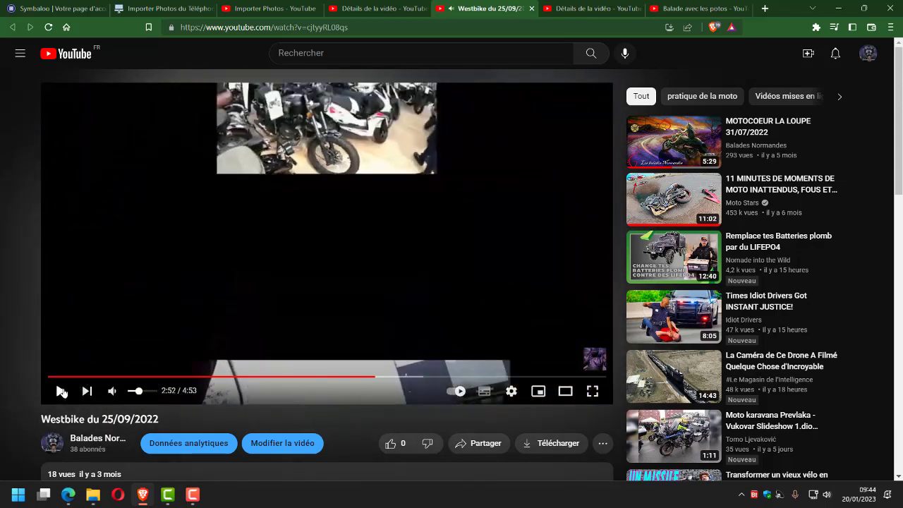
left_click(62, 391)
left_click(62, 392)
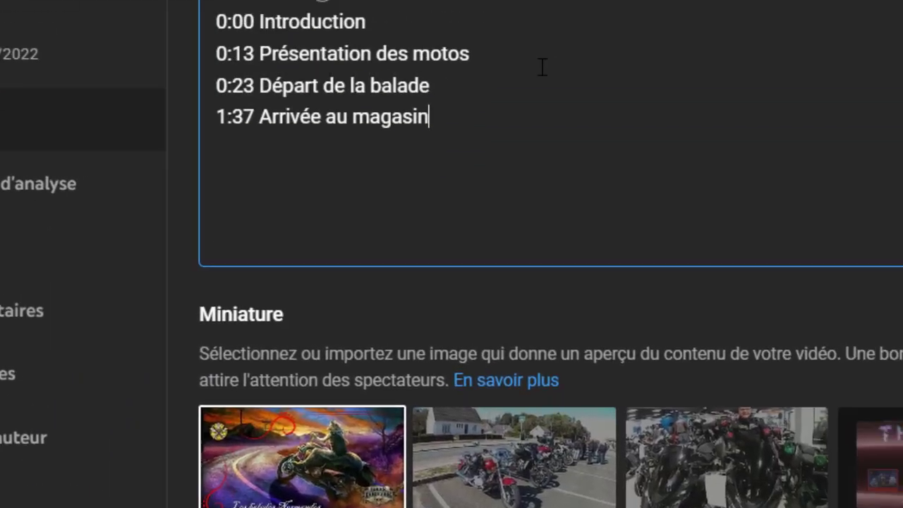
Add the fifth chapter line "2:53 Retour à la maison" to the Westbike video's description.
key("Return")
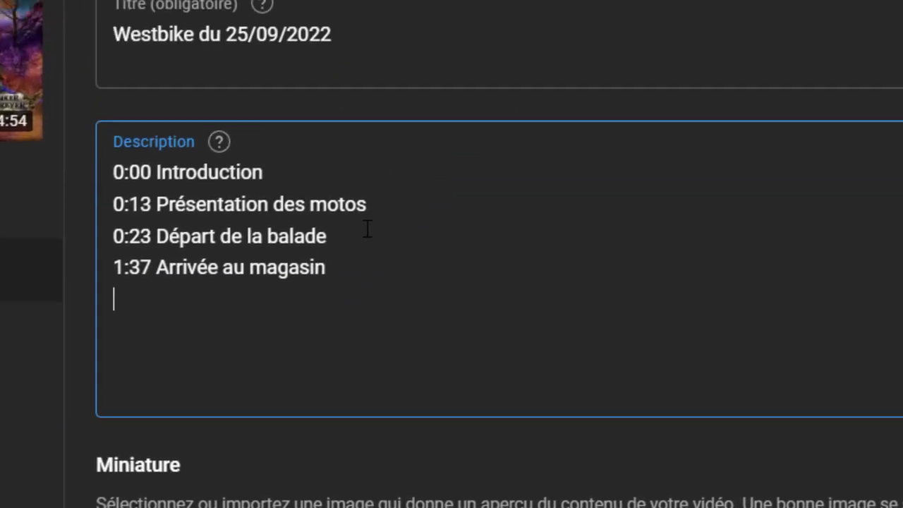
type("2:53")
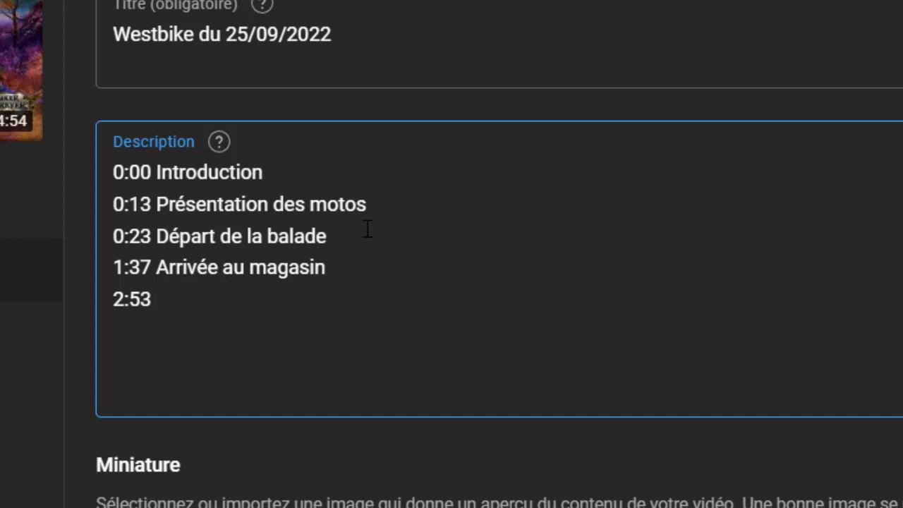
type("Retour ")
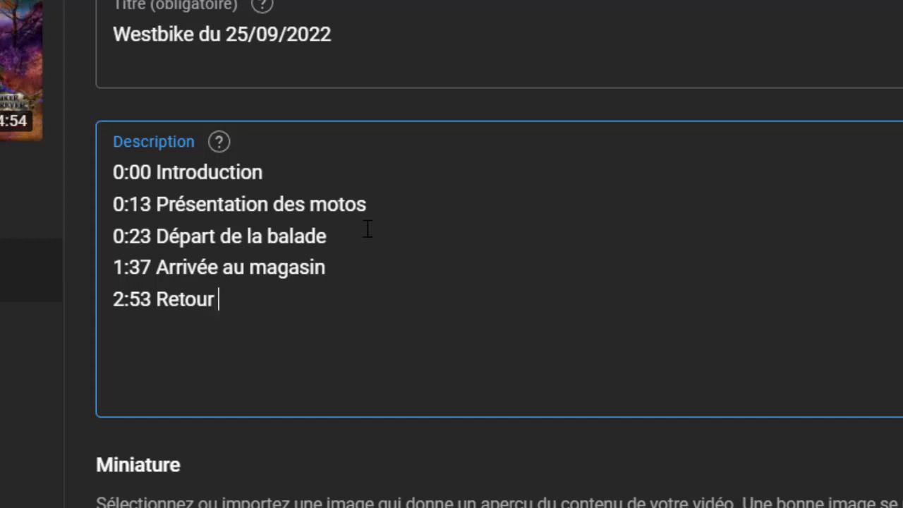
type("à la mai")
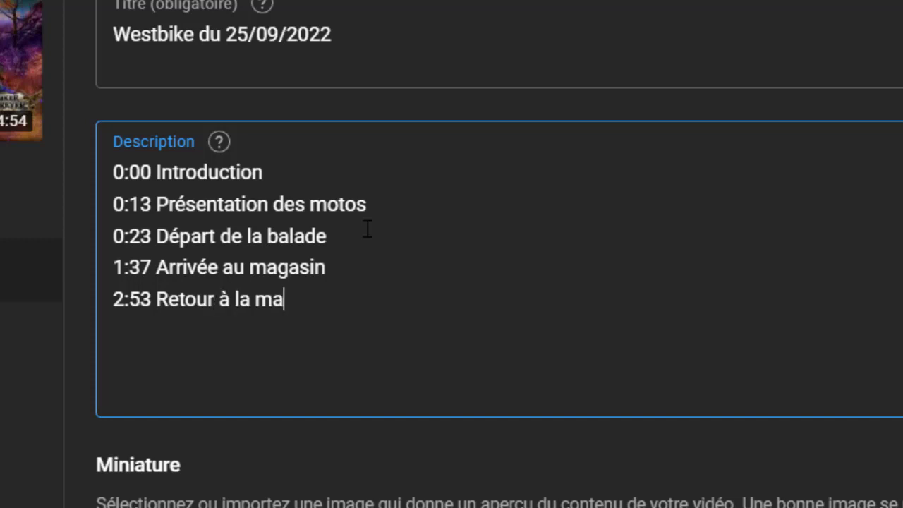
type("son")
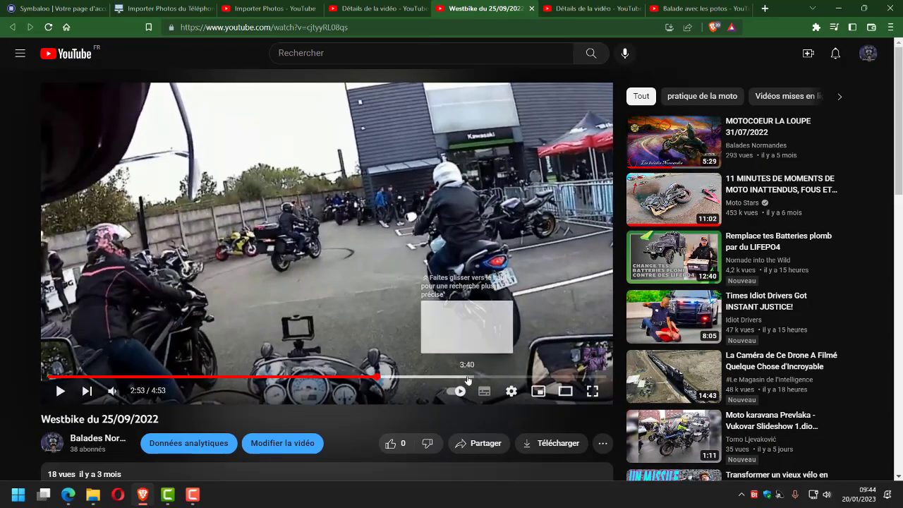
Seek to the end of the Westbike video to locate the start of the outro and pause playback at 4:40.
left_click(467, 377)
left_click_drag(525, 379, 579, 378)
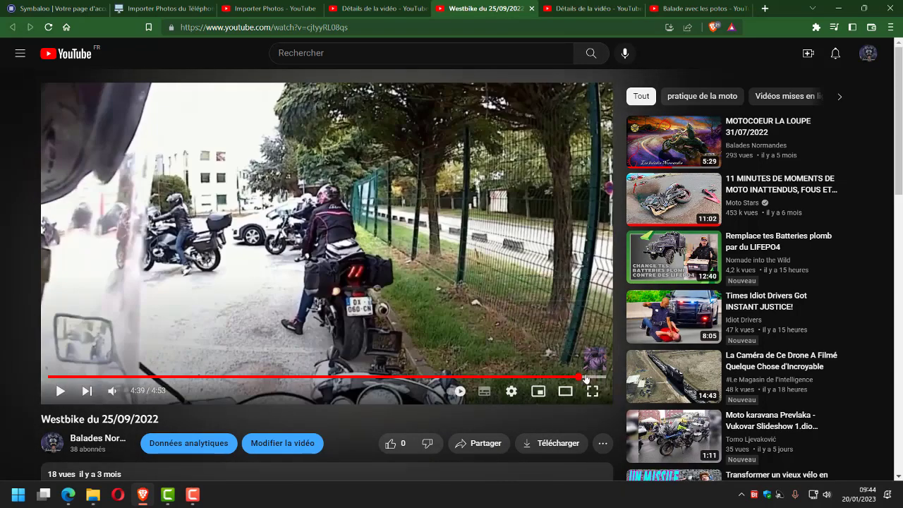
left_click(588, 378)
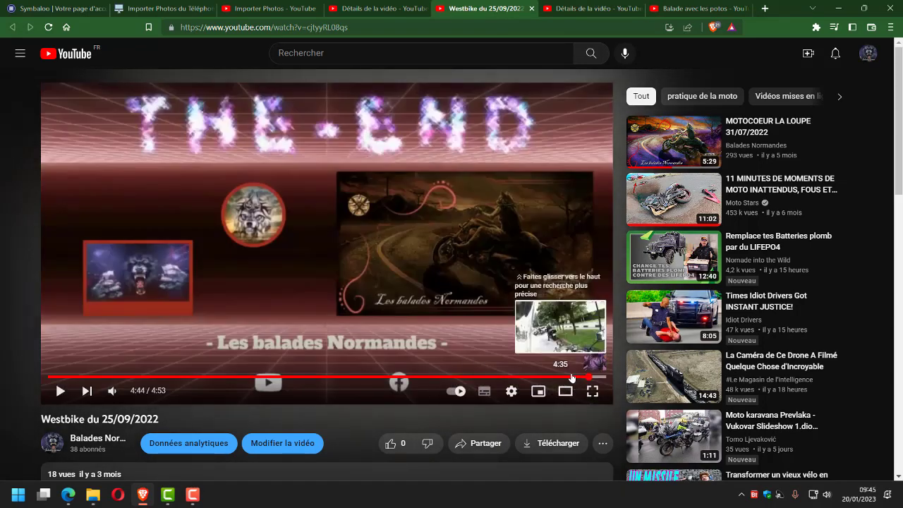
left_click(579, 378)
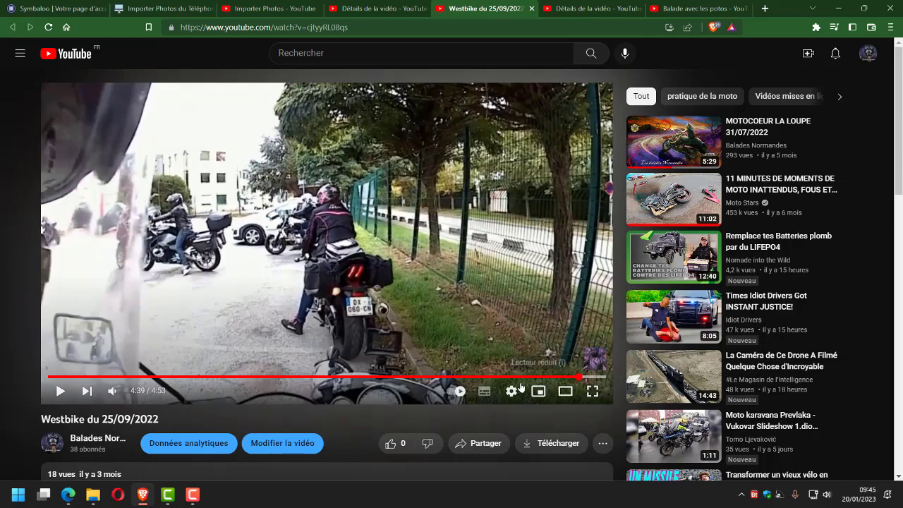
left_click(60, 391)
left_click(60, 391)
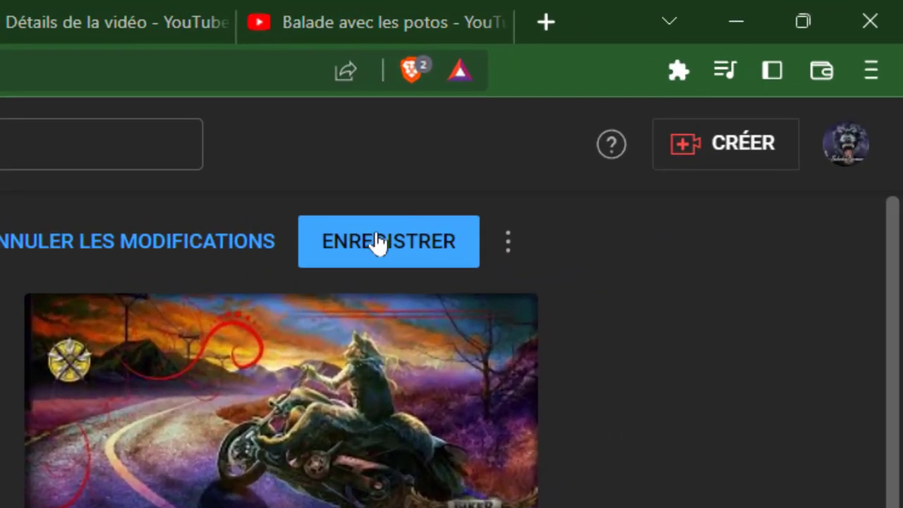
Add the last chapter line "4:40 Outro" to the Westbike video's description and save the video details.
left_click(370, 242)
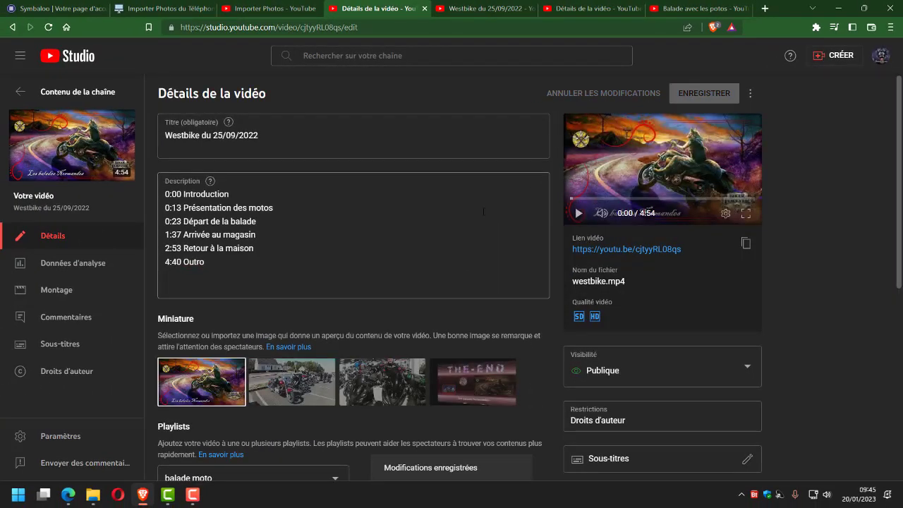
Return the Westbike video to 0:00 on its watch page and close the second video details page and the "Balade avec les potos" page.
left_click(472, 9)
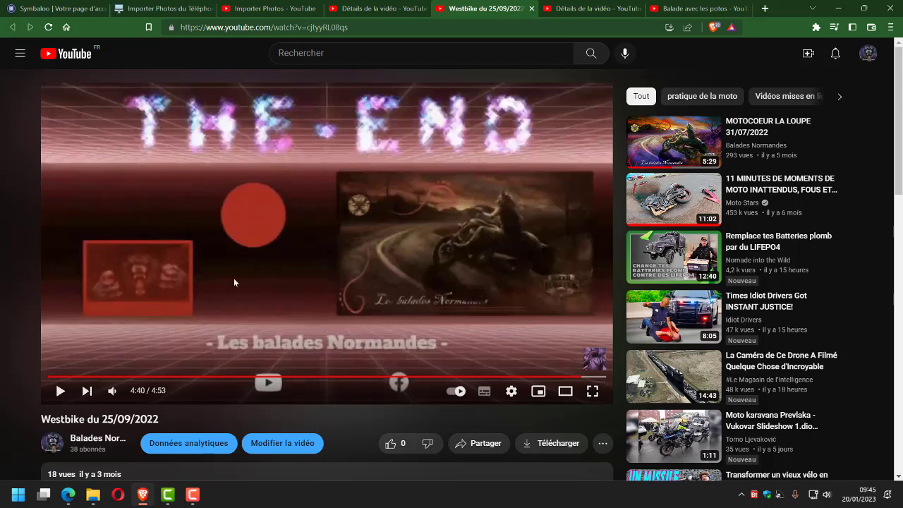
left_click_drag(67, 377, 30, 374)
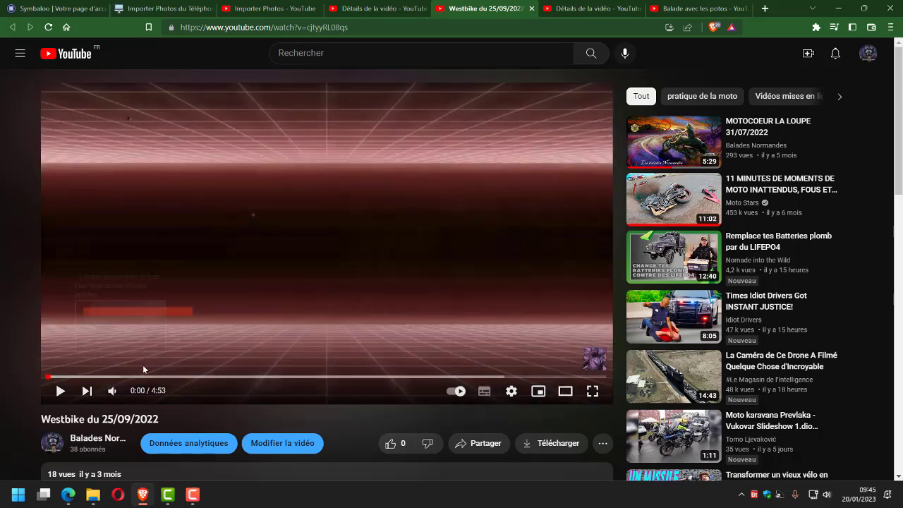
left_click(639, 8)
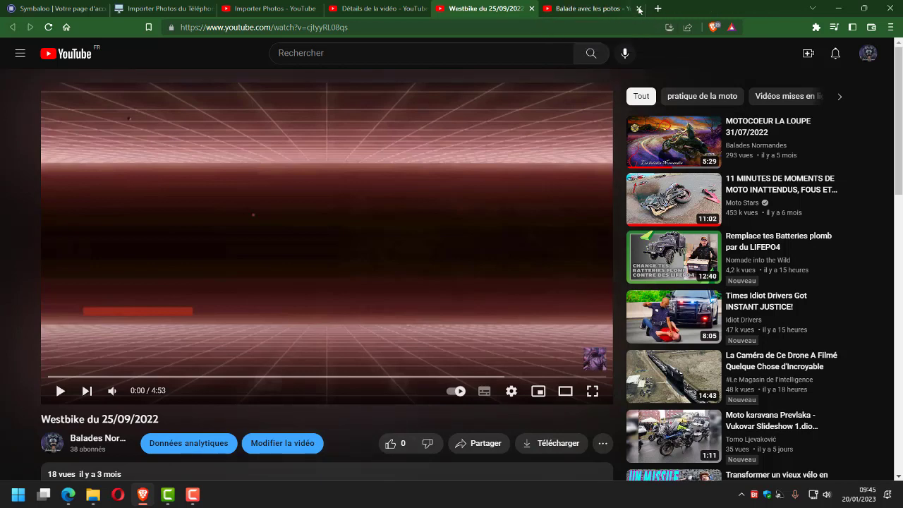
left_click(639, 8)
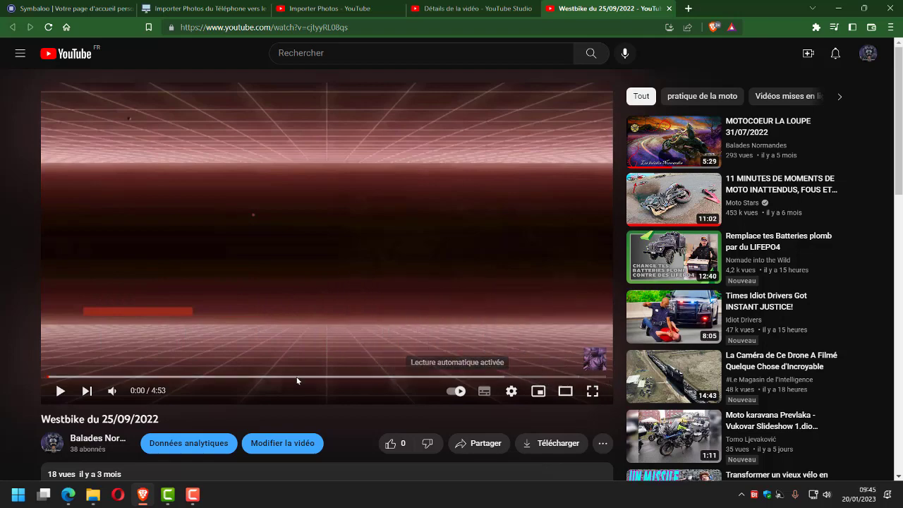
Reload the Westbike watch page, pause playback, and expand the description to examine the chapter links and the Chapitres section.
scroll(236, 375, "down", 2)
scroll(110, 365, "down", 1)
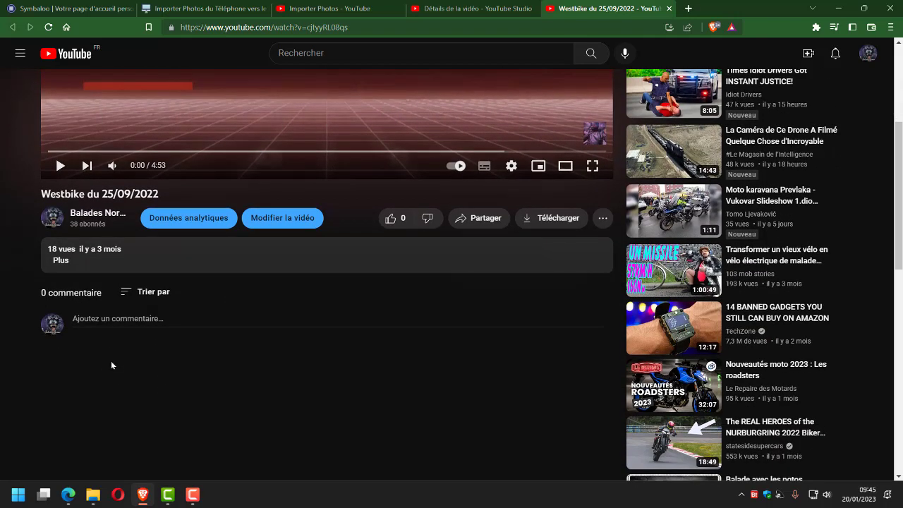
scroll(316, 419, "up", 2)
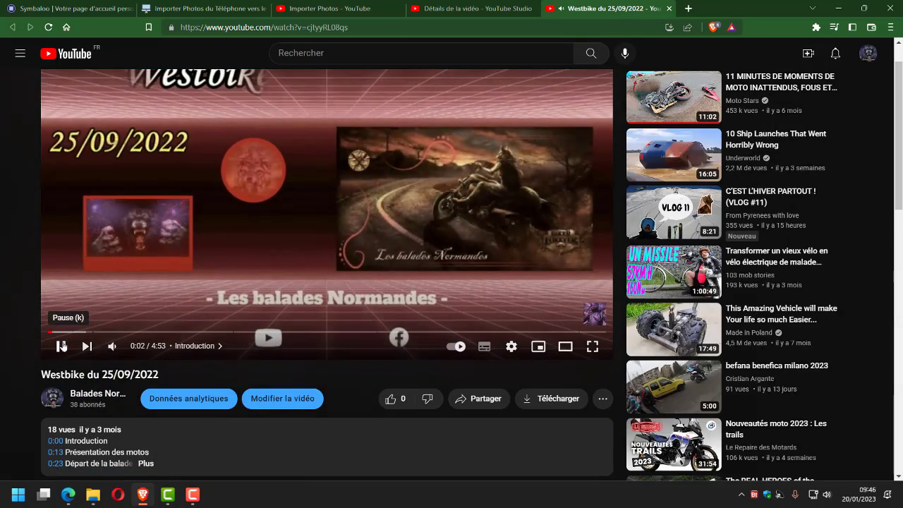
left_click(62, 345)
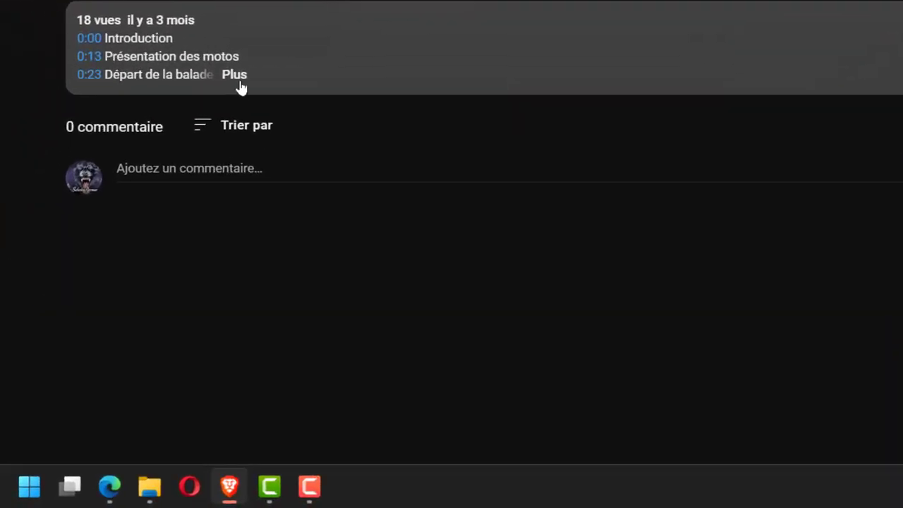
left_click(236, 74)
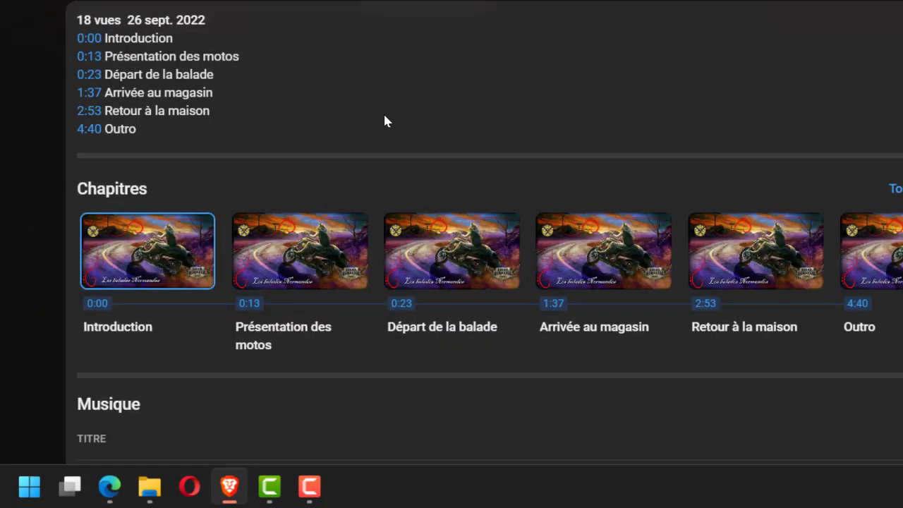
scroll(424, 106, "down", 2)
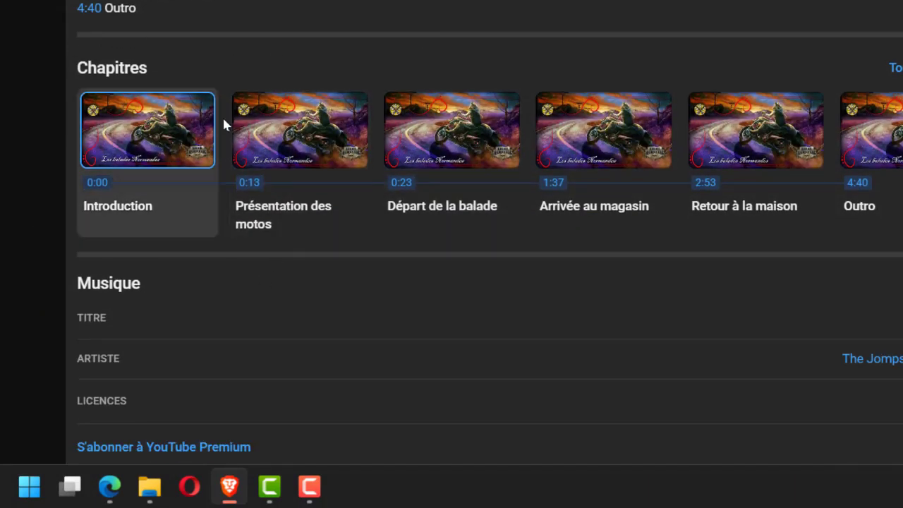